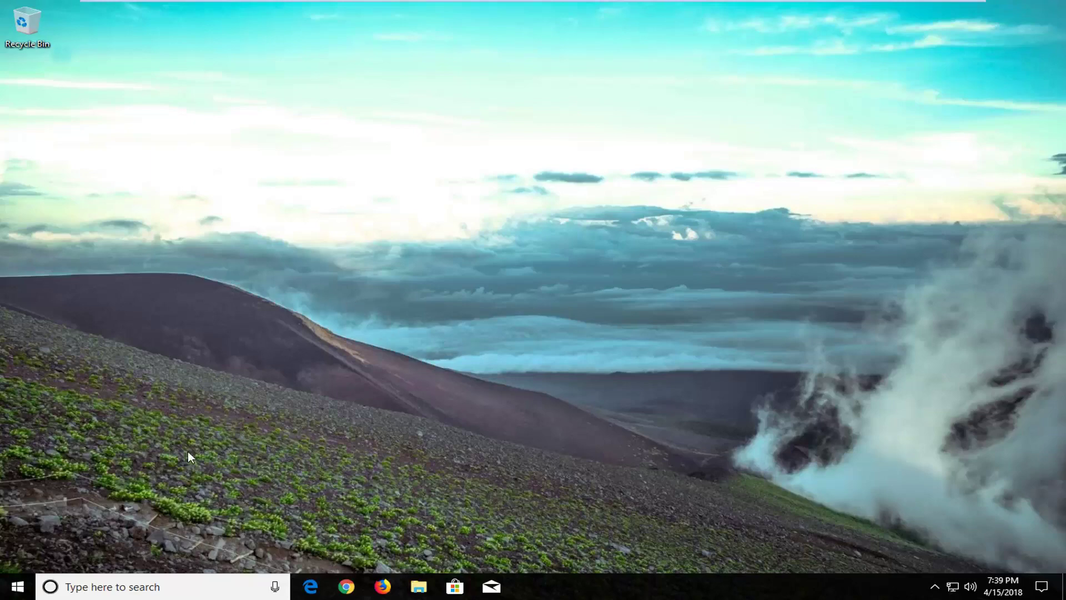
# Search 'reset' from the Start menu and open the Reset this PC recovery page
pyautogui.click(17, 586)
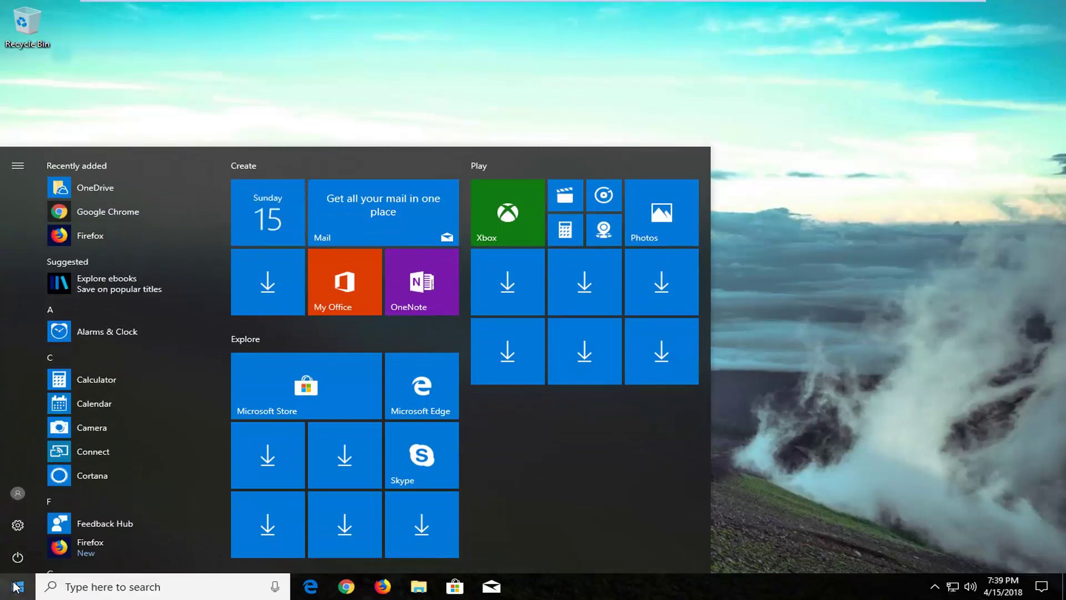
pyautogui.write('reset')
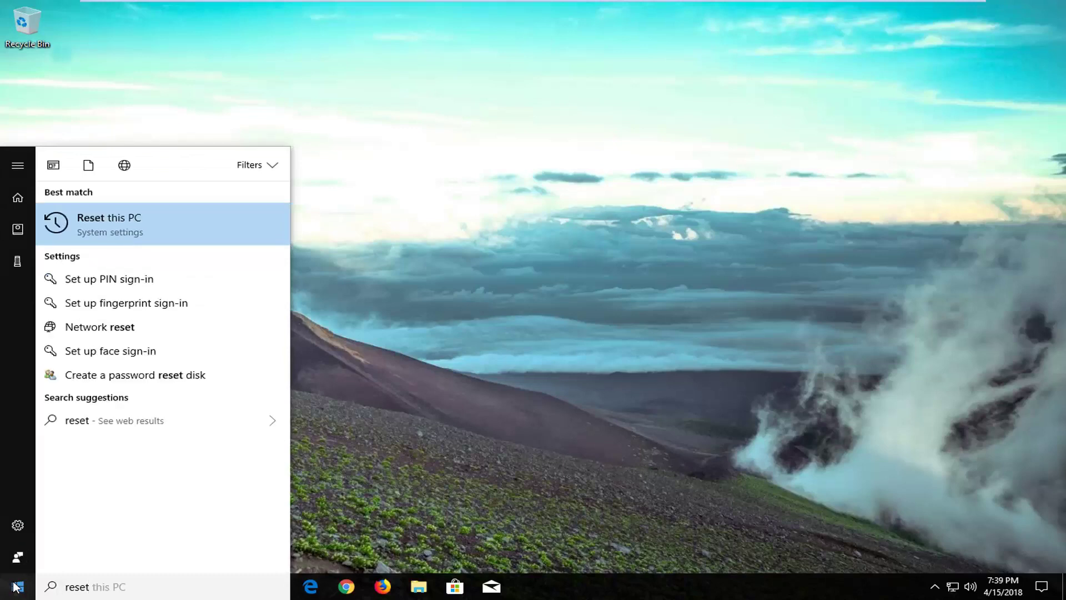
pyautogui.click(145, 225)
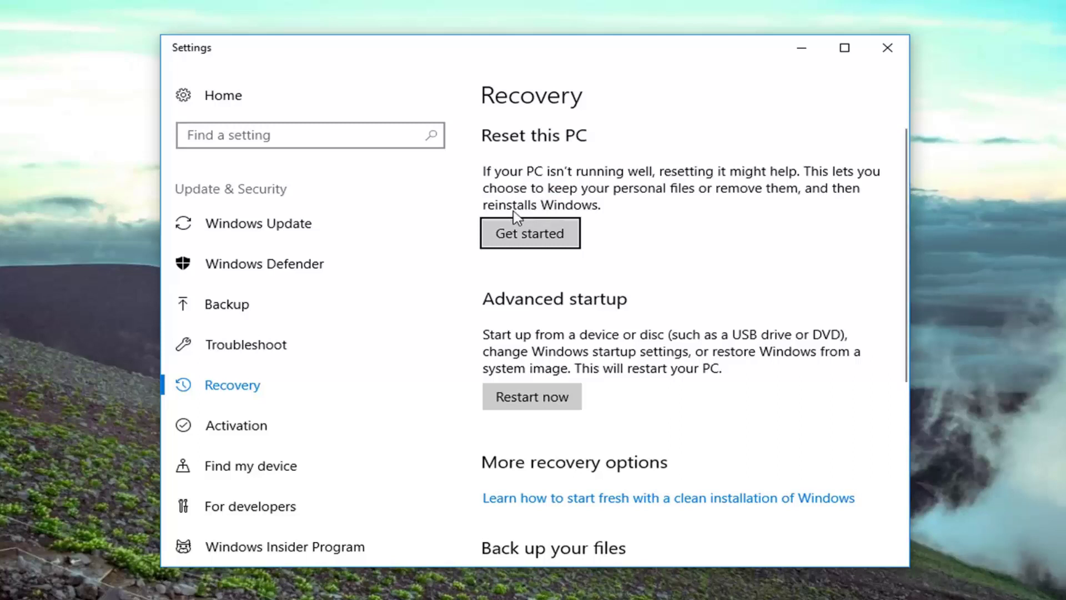
# Launch Get started under Reset this PC, retrying until the options dialog appears
pyautogui.click(513, 246)
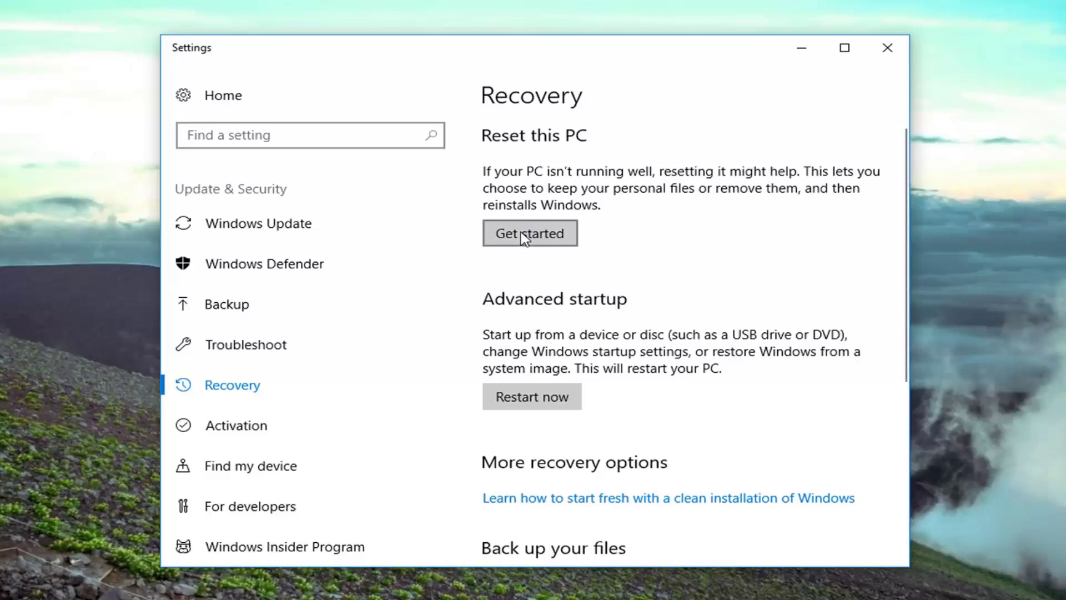
pyautogui.click(524, 237)
pyautogui.click(515, 233)
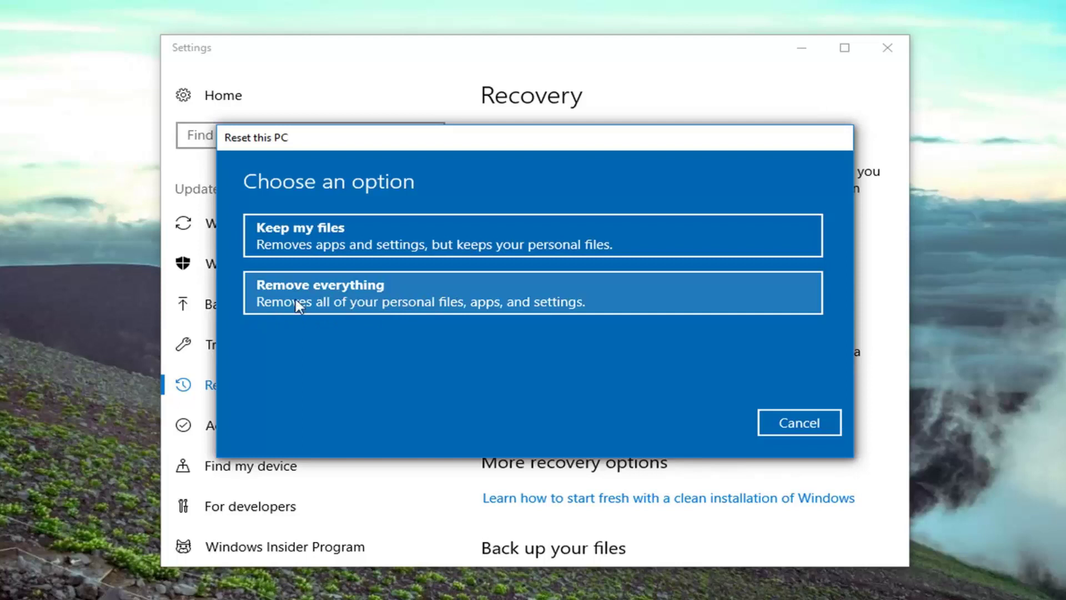
# Choose Remove everything to wipe all files, apps and settings
pyautogui.click(327, 303)
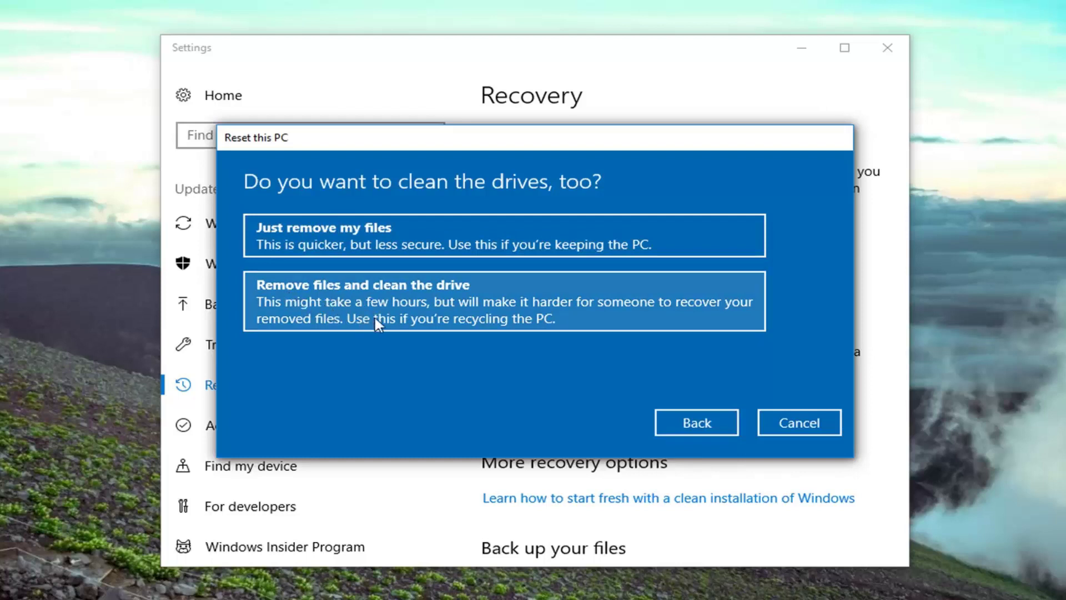
# Pick Just remove my files, skipping the drive cleaning
pyautogui.click(358, 235)
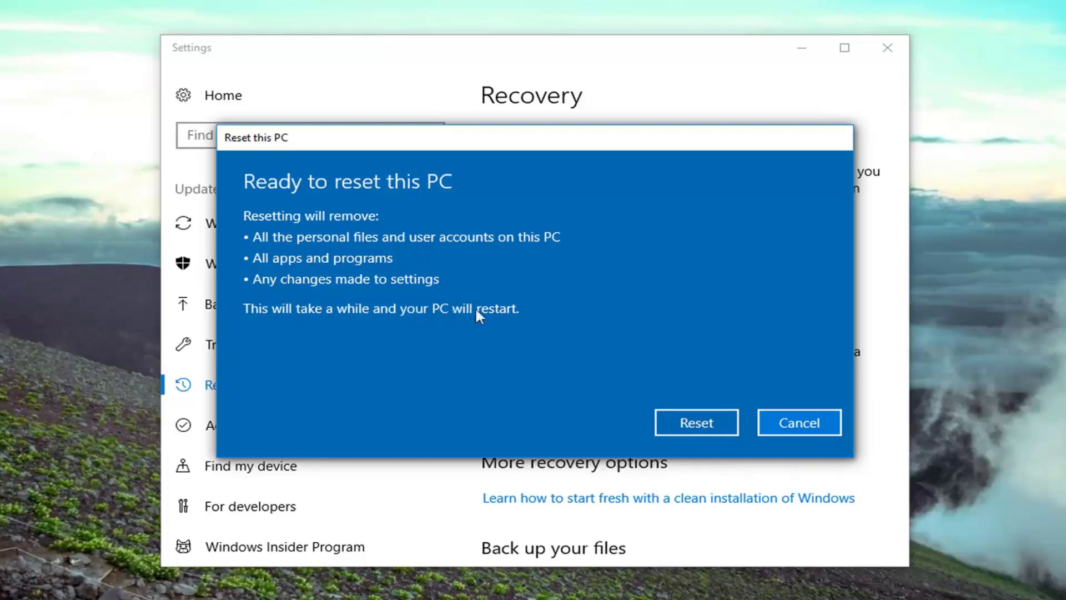
# Confirm Reset so Windows reinstalls and restarts into first-time setup
pyautogui.click(694, 423)
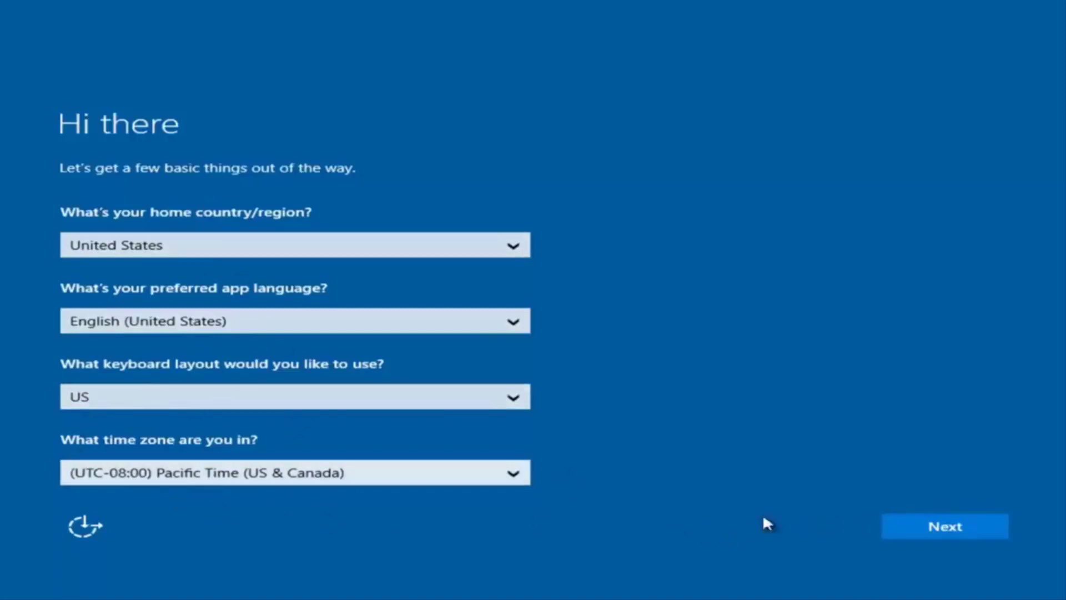
# Accept United States region, US keyboard and Pacific Time on the Hi there page
pyautogui.click(953, 532)
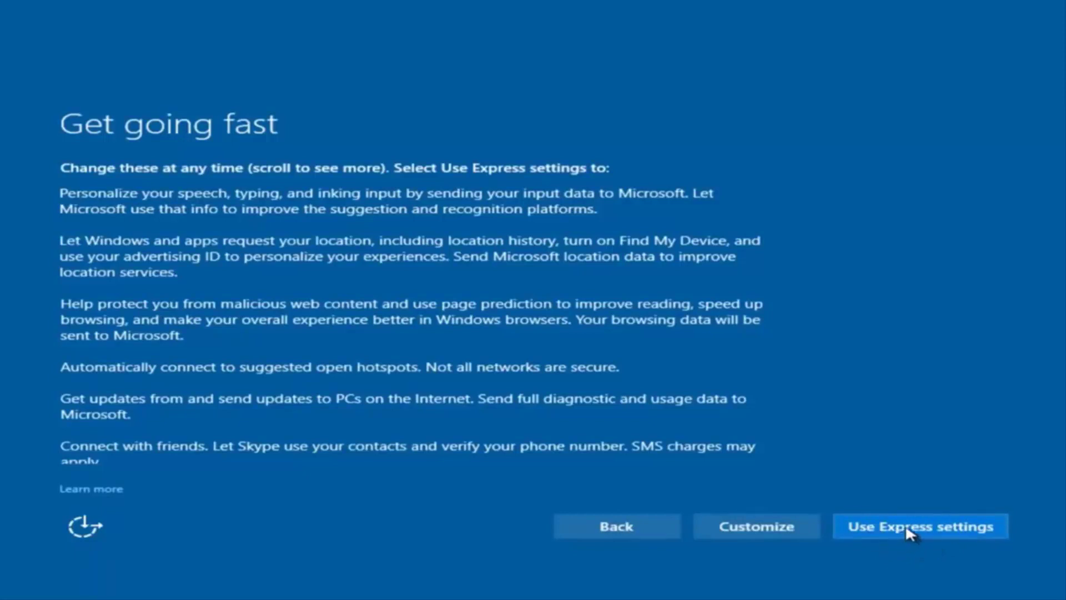
# Customize privacy settings, turning off speech, typing and inking data, then pass connectivity settings
pyautogui.click(765, 528)
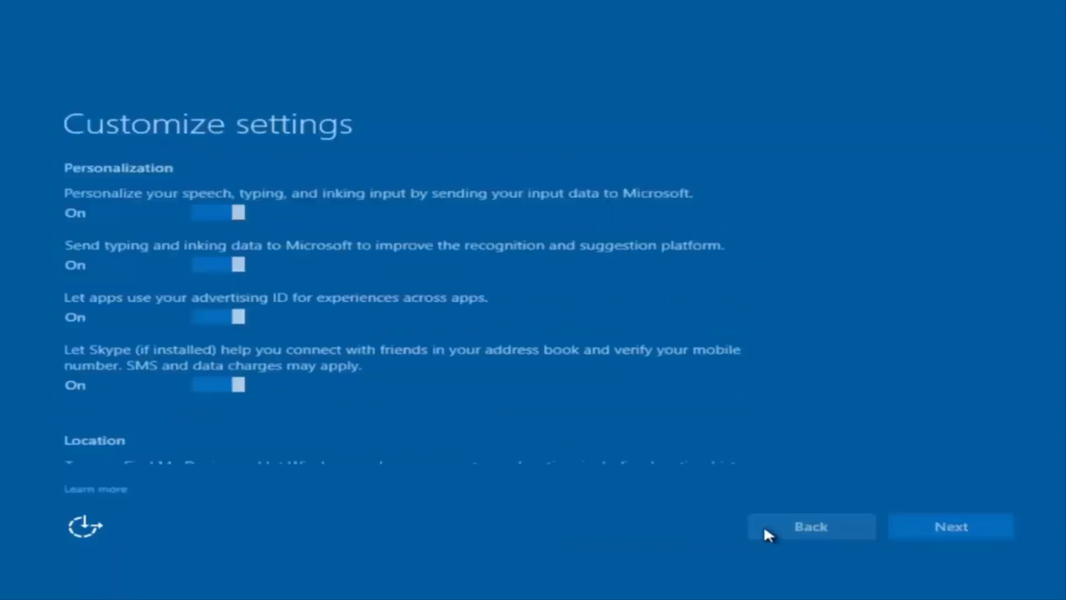
pyautogui.scroll(-2, 266, 244)
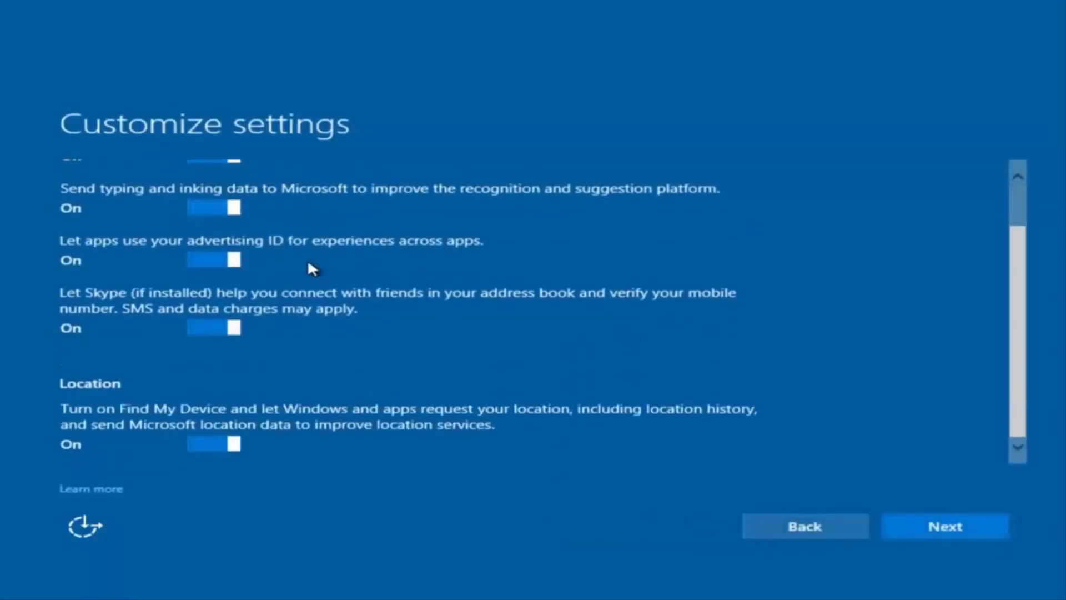
pyautogui.scroll(2, 305, 271)
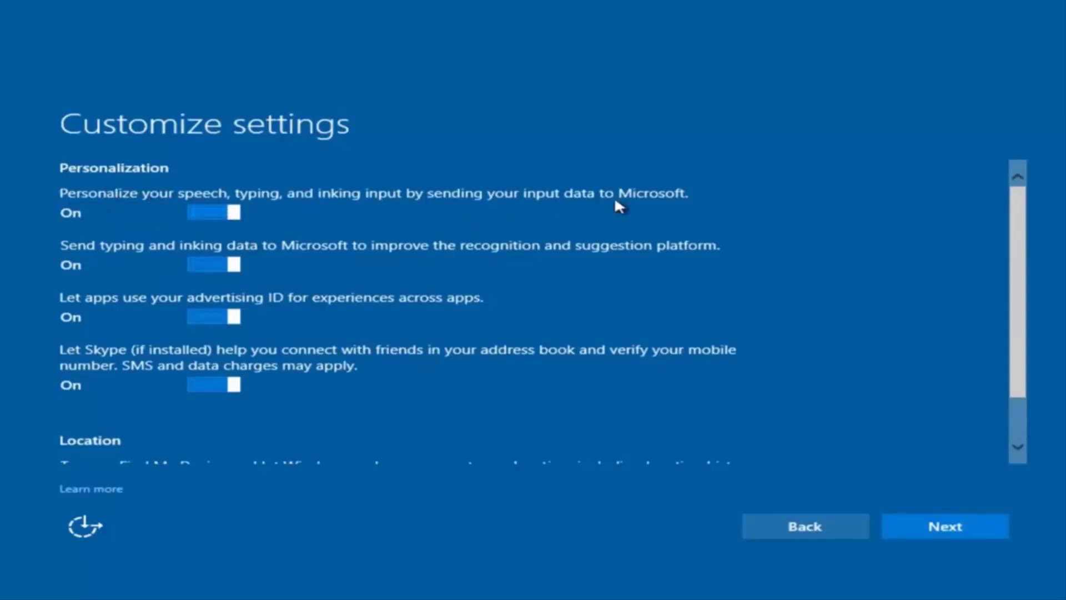
pyautogui.click(223, 212)
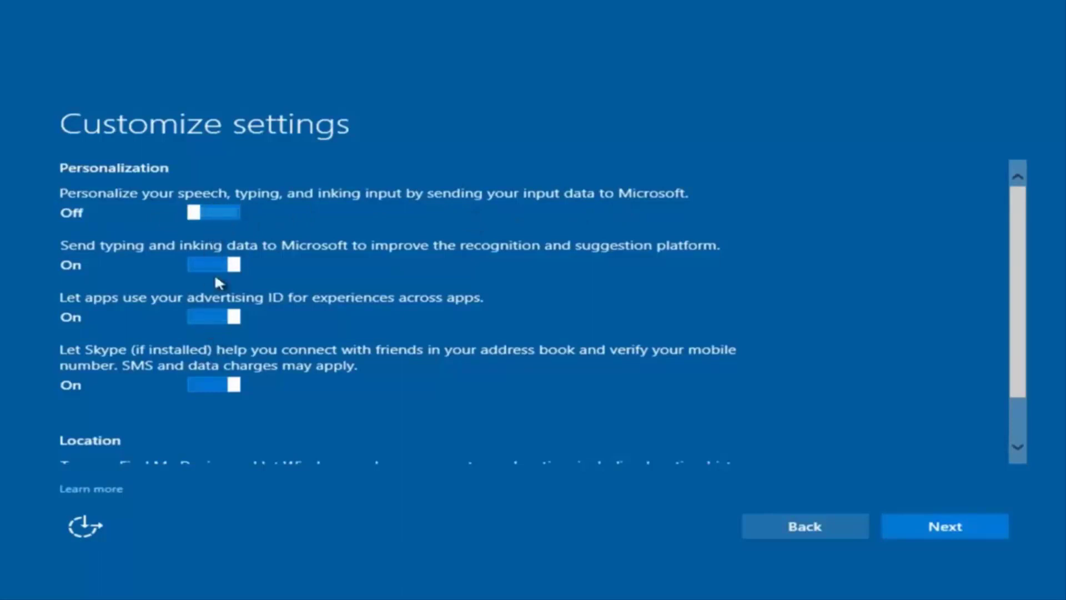
pyautogui.scroll(-2, 222, 337)
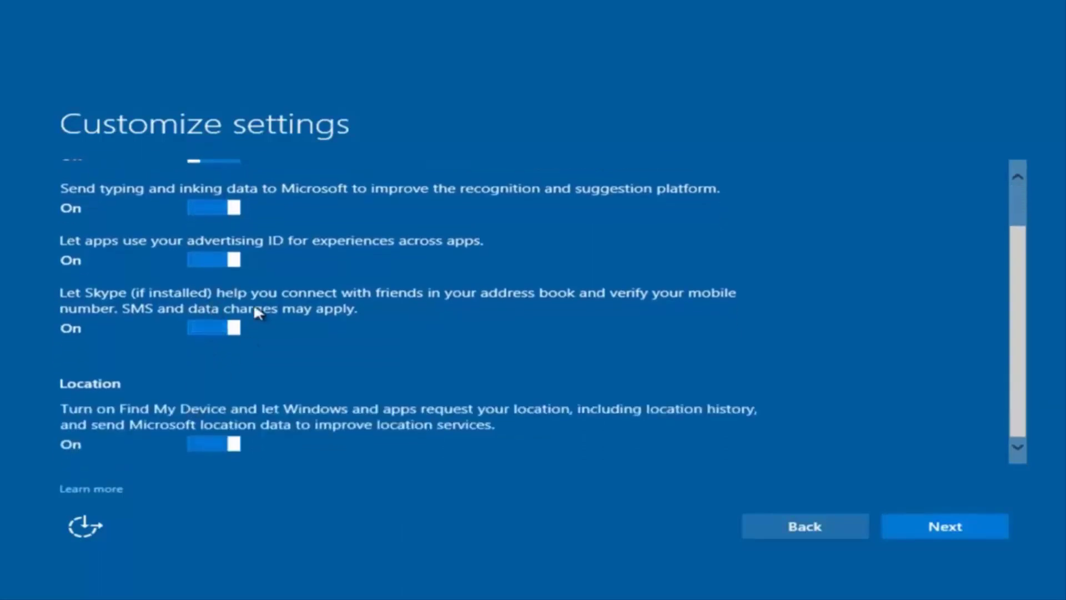
pyautogui.scroll(2, 254, 302)
pyautogui.scroll(-2, 247, 384)
pyautogui.scroll(2, 257, 433)
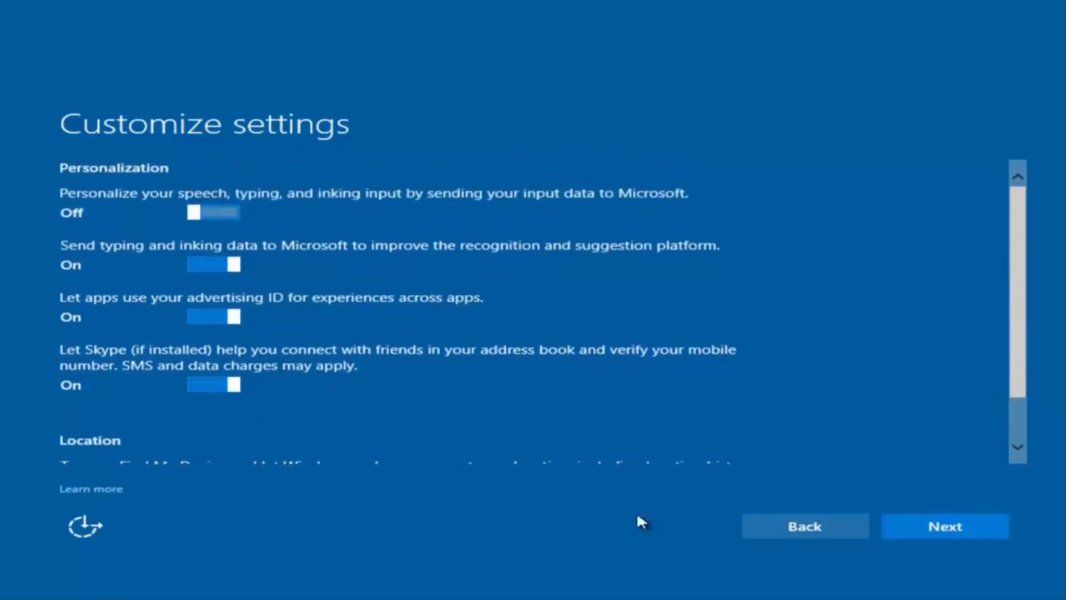
pyautogui.click(928, 536)
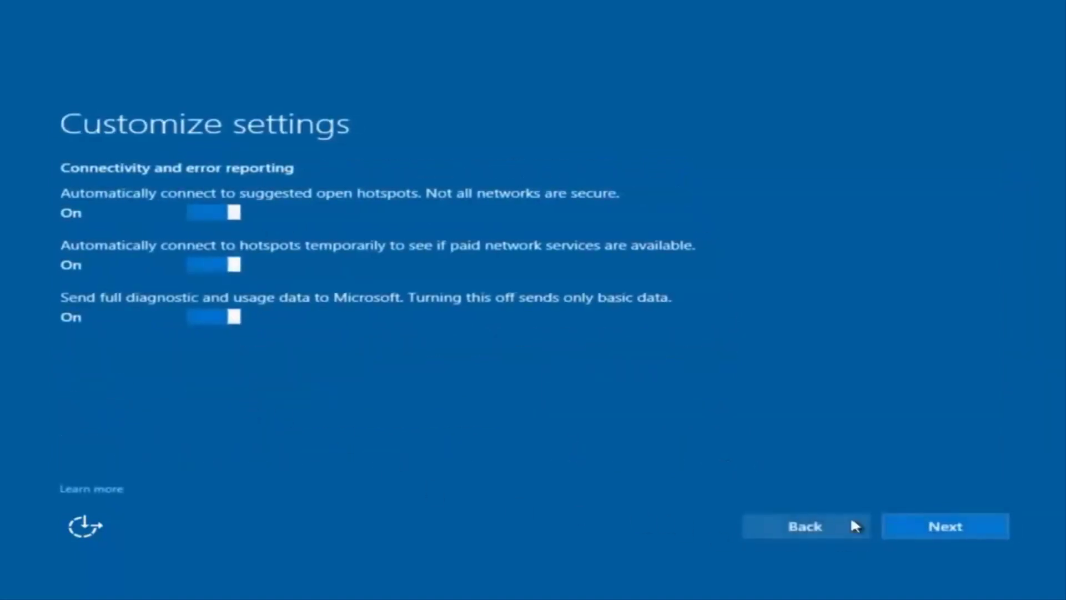
pyautogui.click(945, 529)
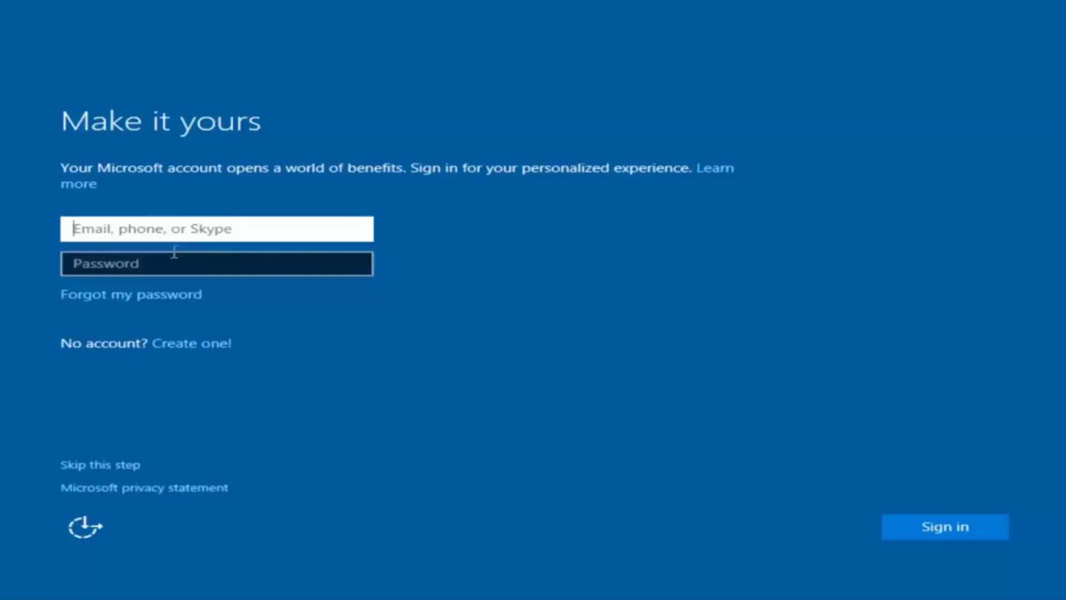
# Skip Microsoft account sign-in and enter the local account's user name
pyautogui.click(419, 217)
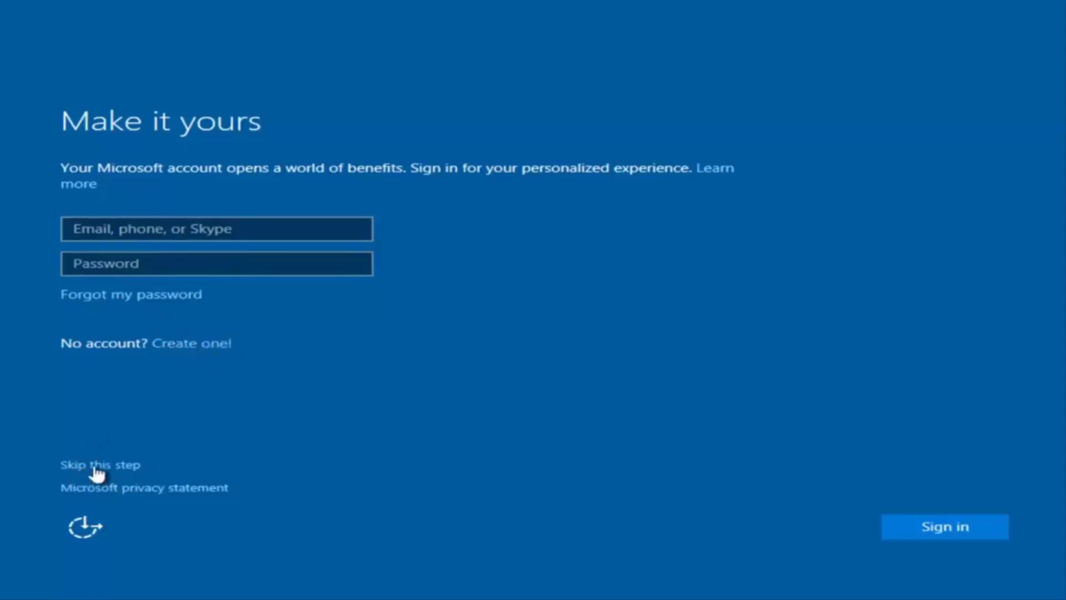
pyautogui.click(105, 466)
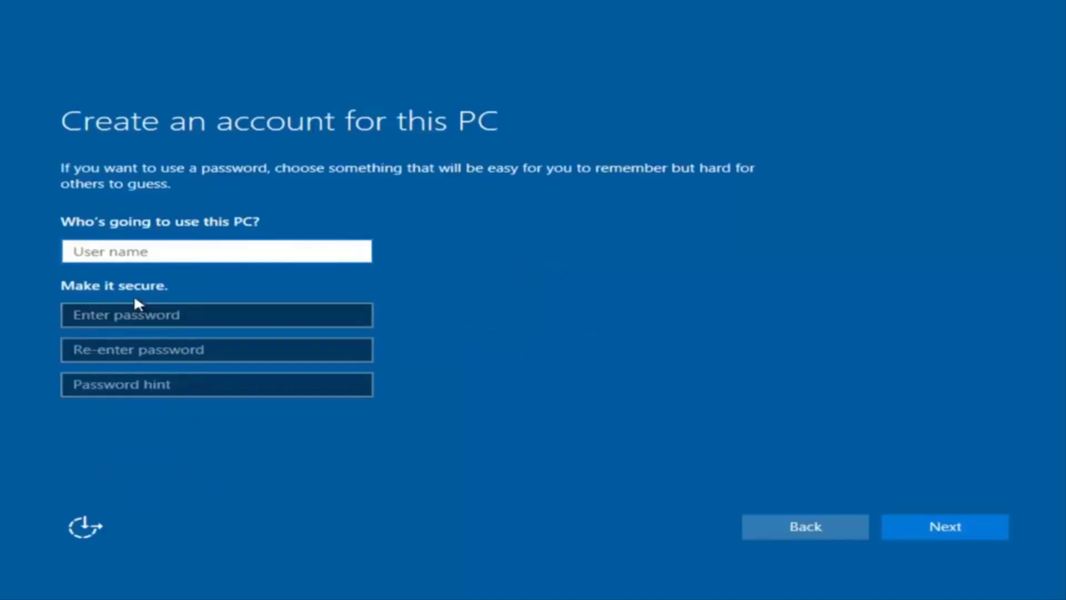
pyautogui.write('exampl')
pyautogui.press('BackSpace')
pyautogui.press('BackSpace')
pyautogui.write('pl')
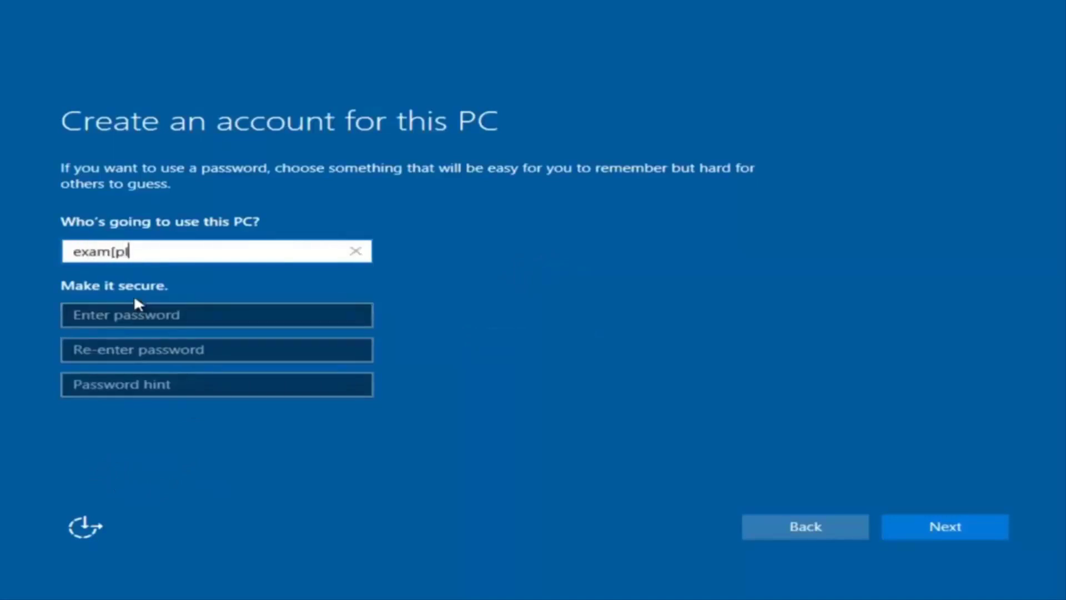
pyautogui.press('BackSpace')
pyautogui.press('BackSpace')
pyautogui.write('ple')
# Enter and confirm the account password, add a password hint, and submit
pyautogui.click(135, 312)
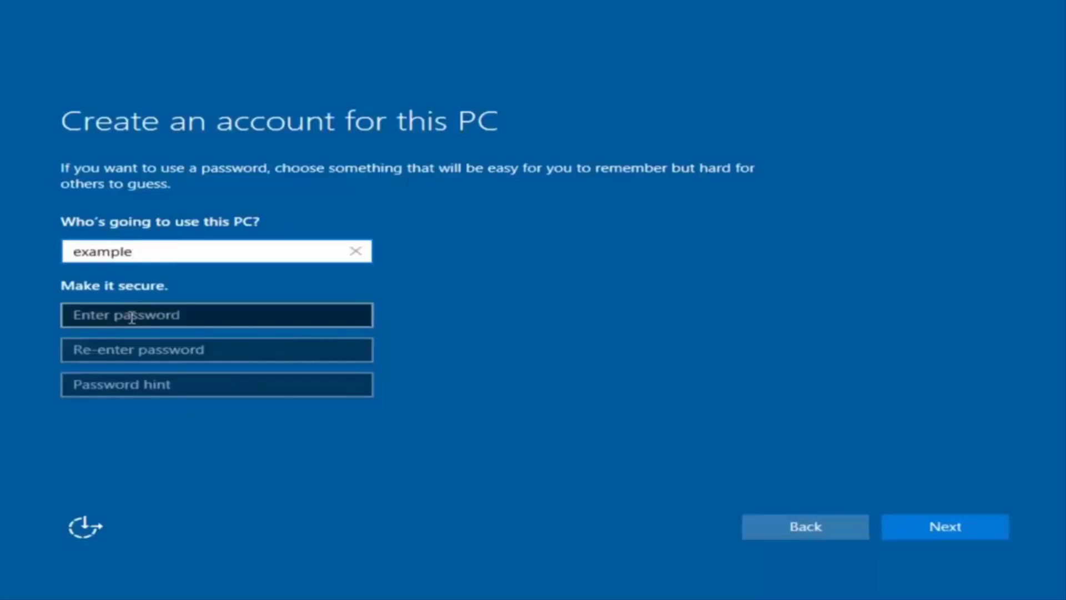
pyautogui.write('example12')
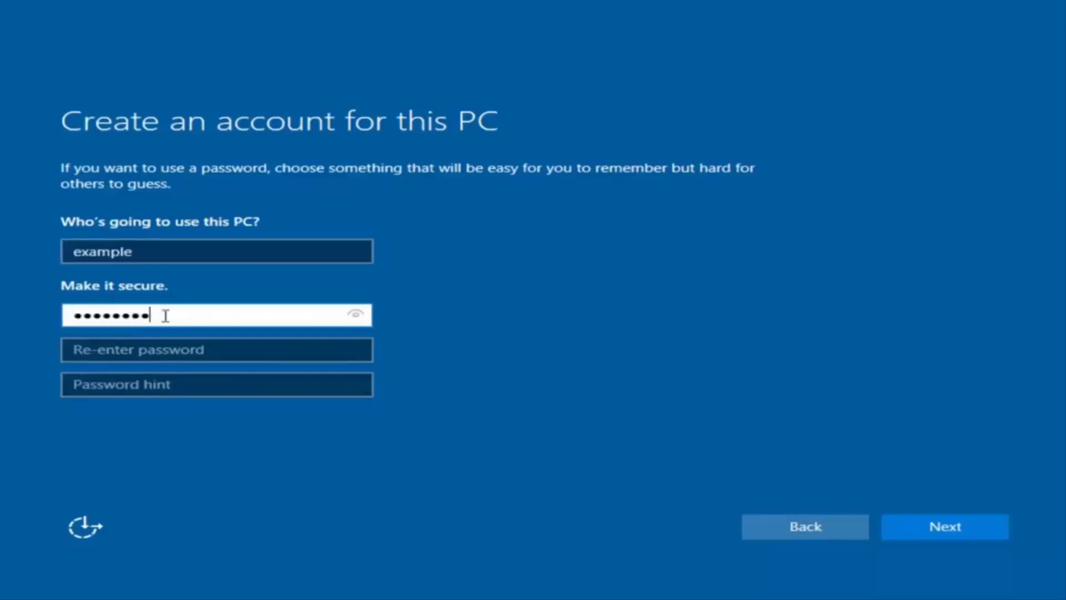
pyautogui.click(207, 350)
pyautogui.write('example12')
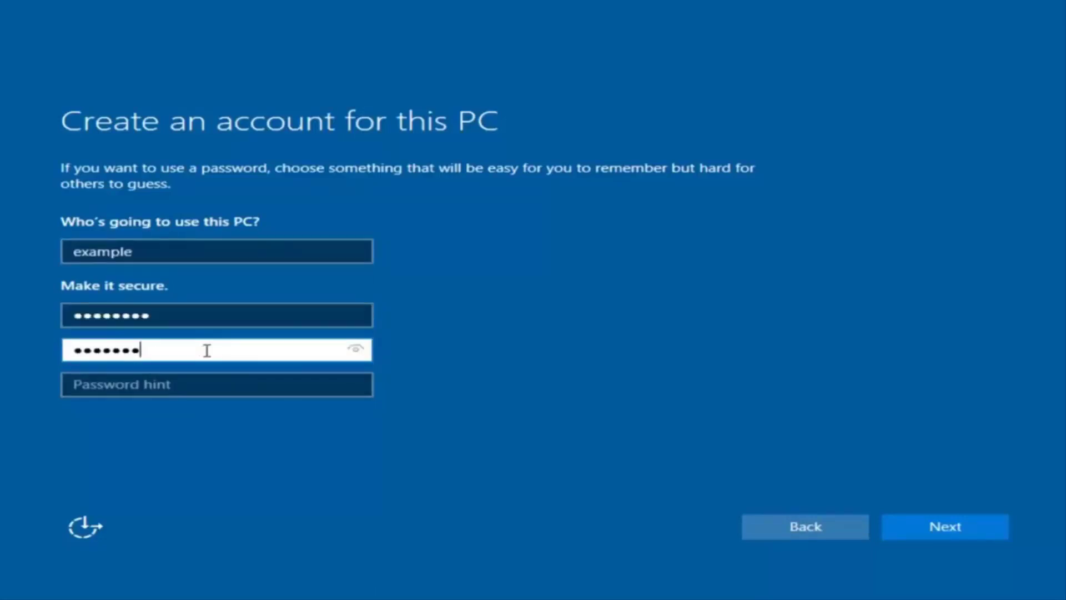
pyautogui.click(194, 389)
pyautogui.write('pass')
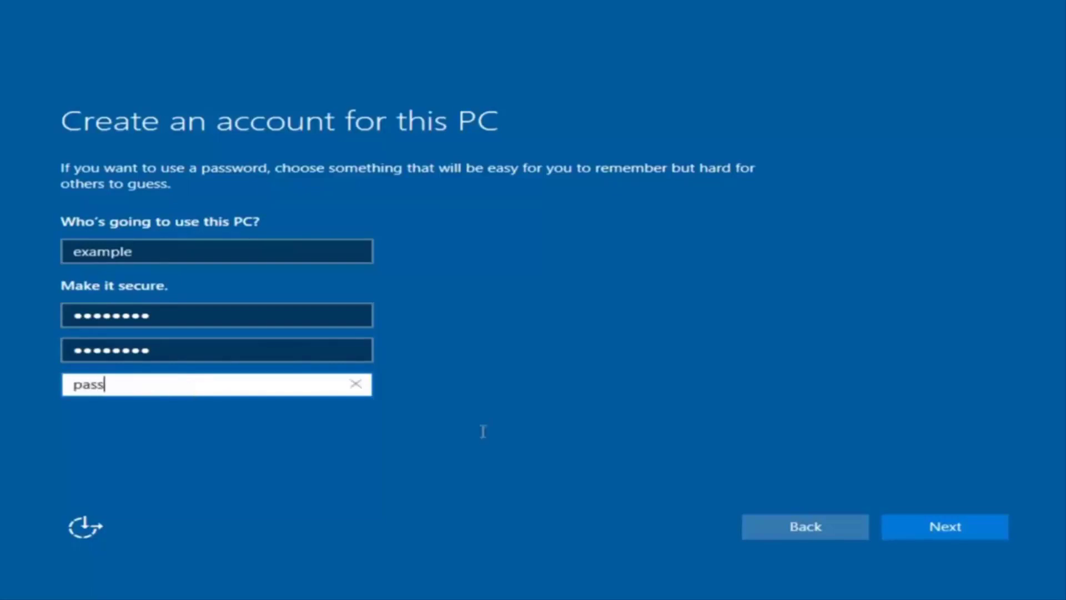
pyautogui.click(962, 530)
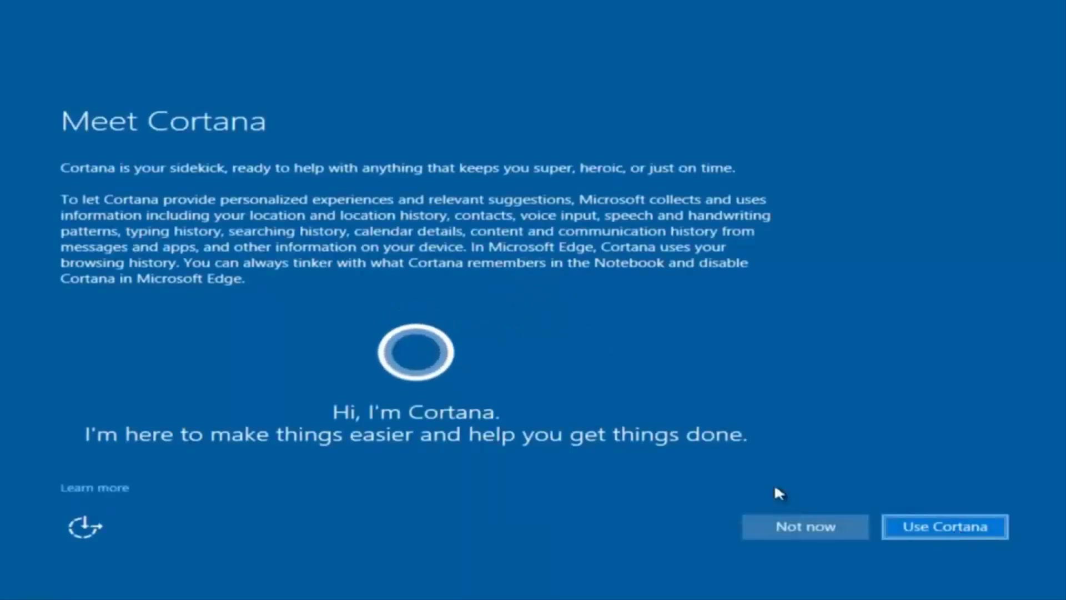
# Decline Cortana setup with Not now
pyautogui.click(783, 517)
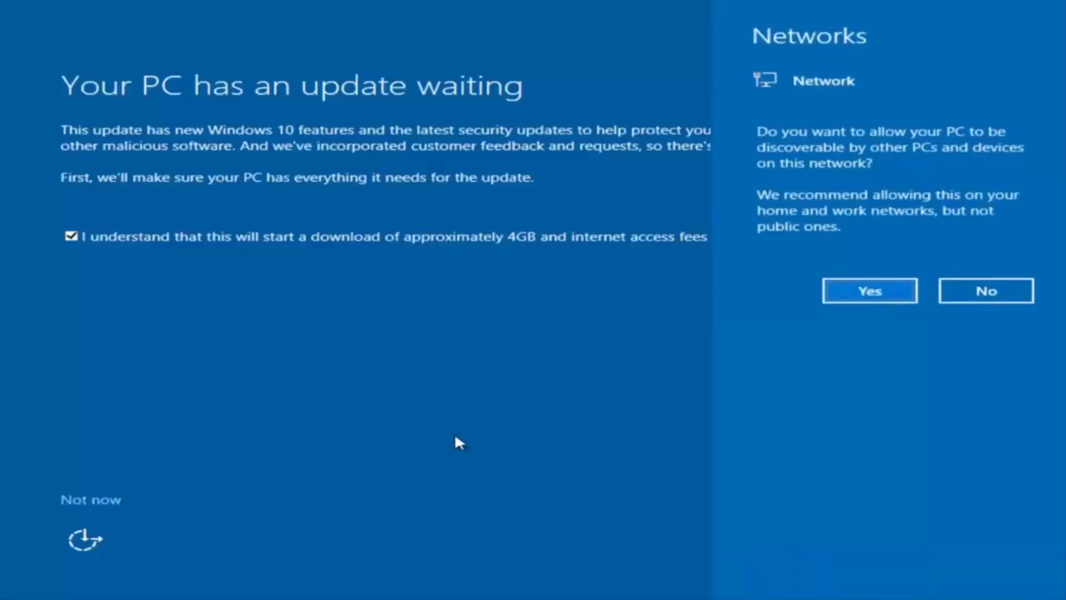
# Dismiss the network discoverability prompt and postpone the update to reach the desktop
pyautogui.click(469, 430)
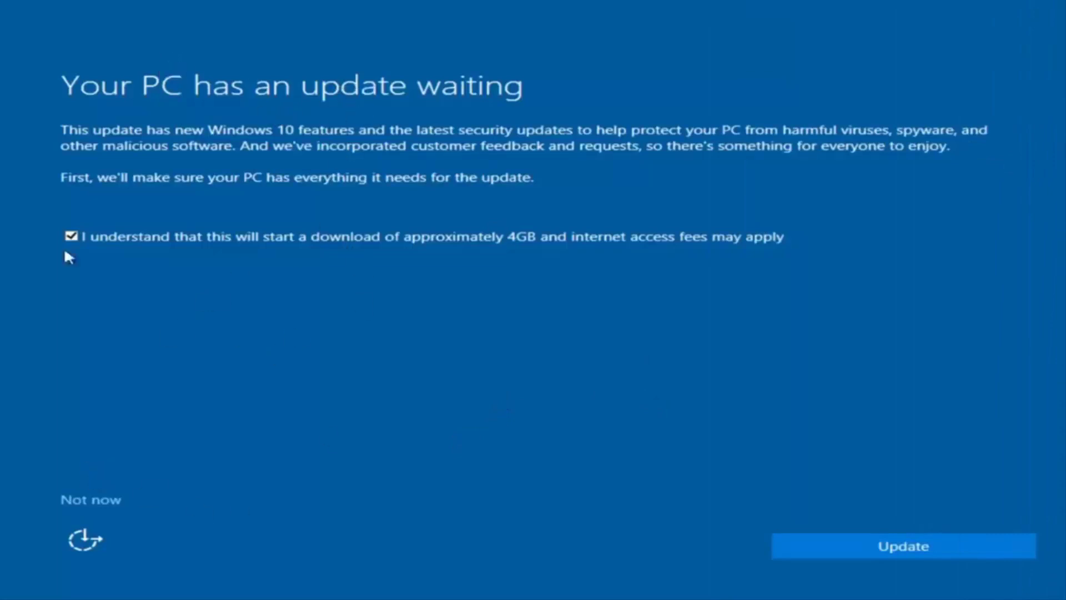
pyautogui.click(90, 500)
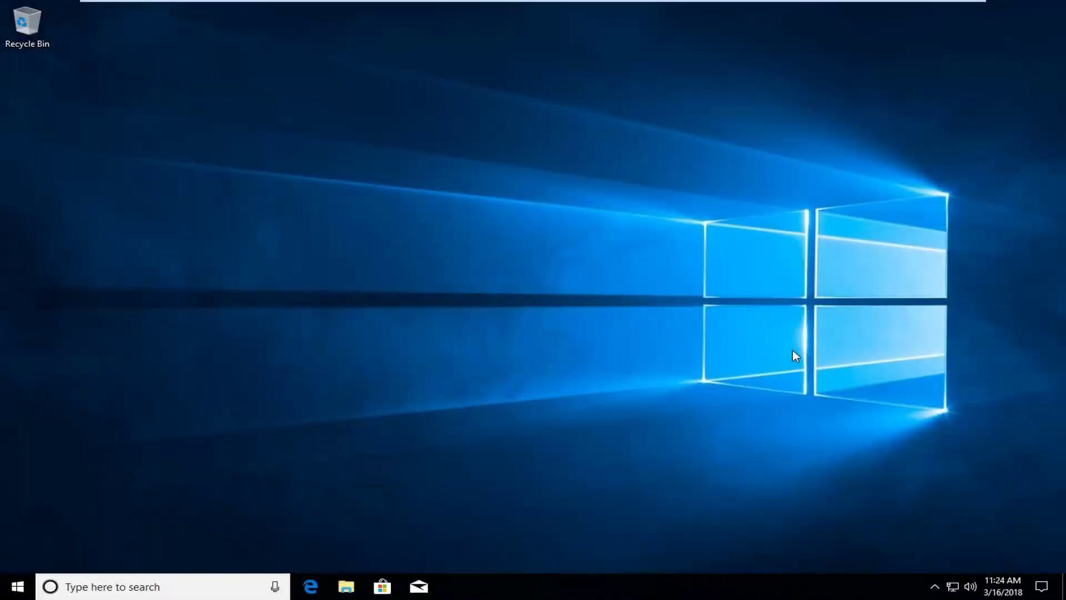